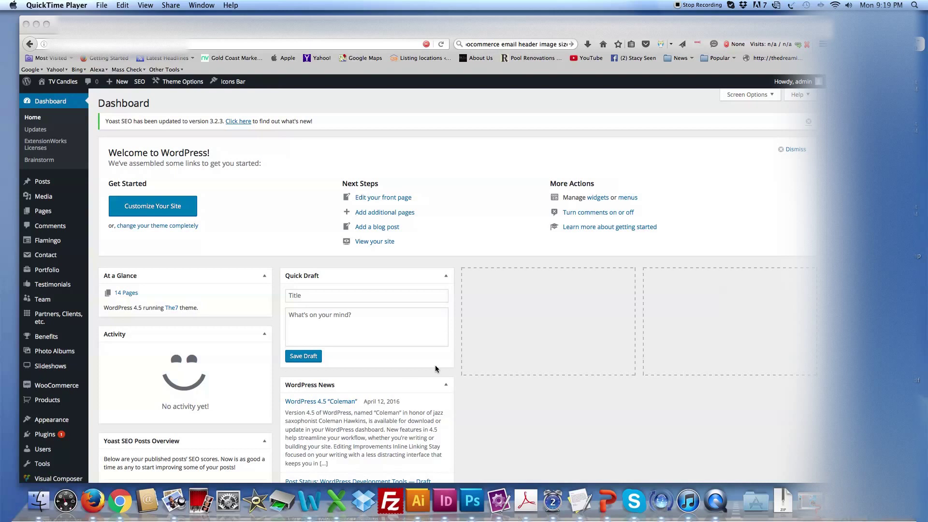
# Go to WooCommerce > Orders and open on-hold order #731 for editing
pyautogui.scroll(-5, 434, 364)
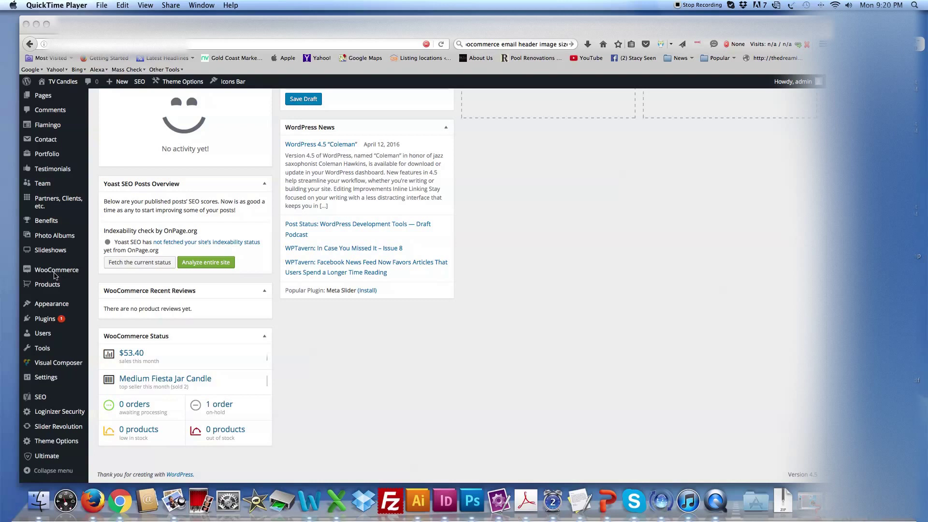
pyautogui.scroll(5, 72, 314)
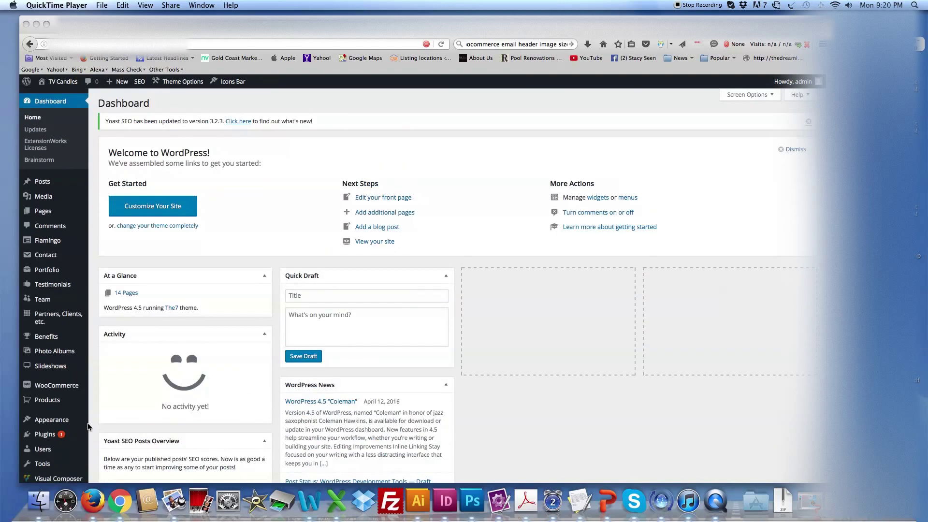
pyautogui.click(57, 388)
pyautogui.moveTo(57, 386)
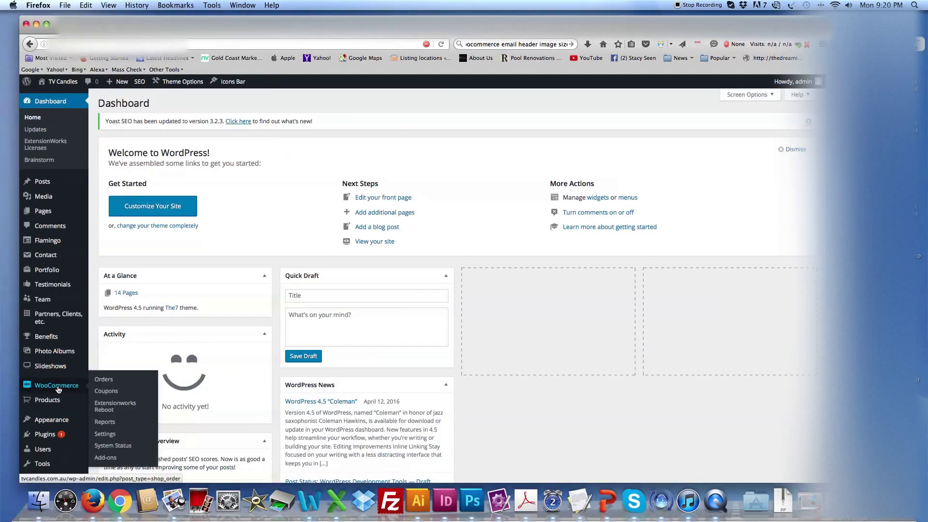
pyautogui.click(105, 384)
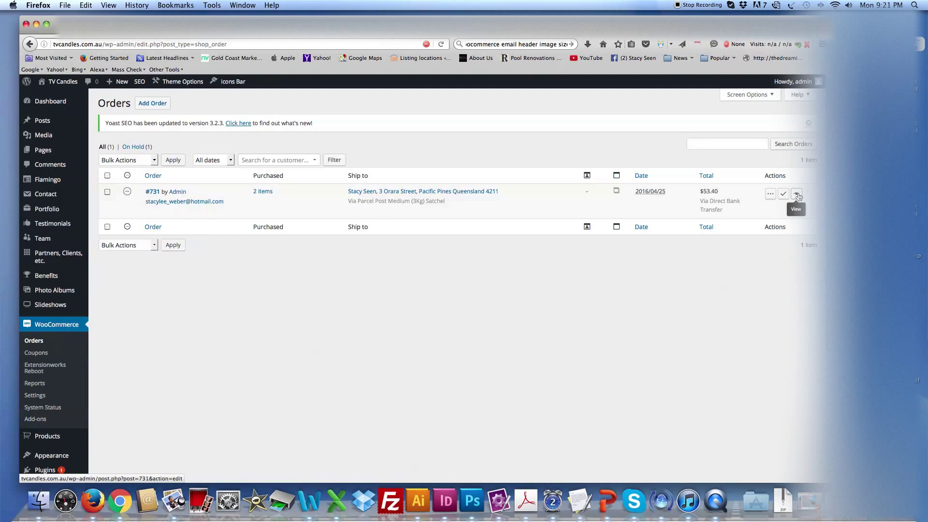
pyautogui.click(796, 194)
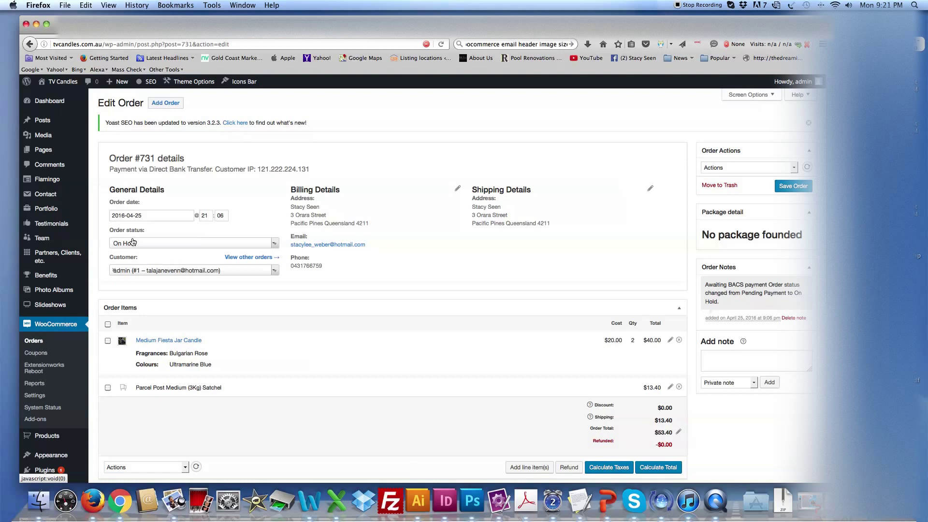
# Check order #731's status and customer dropdowns, leaving it On Hold with the same customer
pyautogui.click(276, 245)
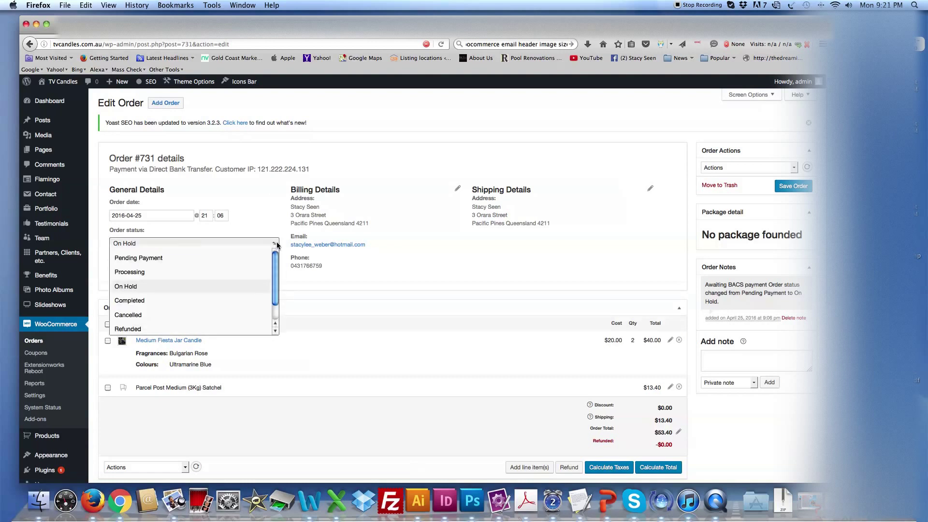
pyautogui.click(361, 284)
pyautogui.click(266, 245)
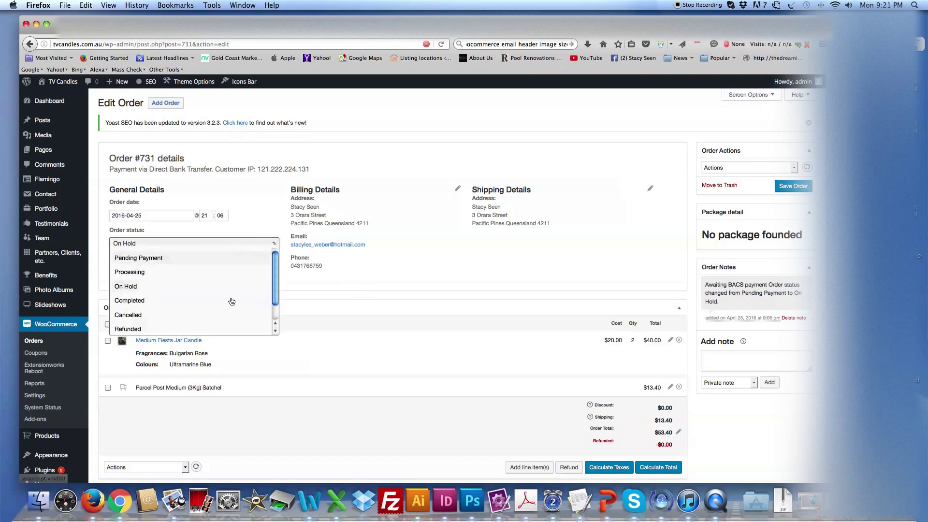
pyautogui.scroll(-1, 187, 319)
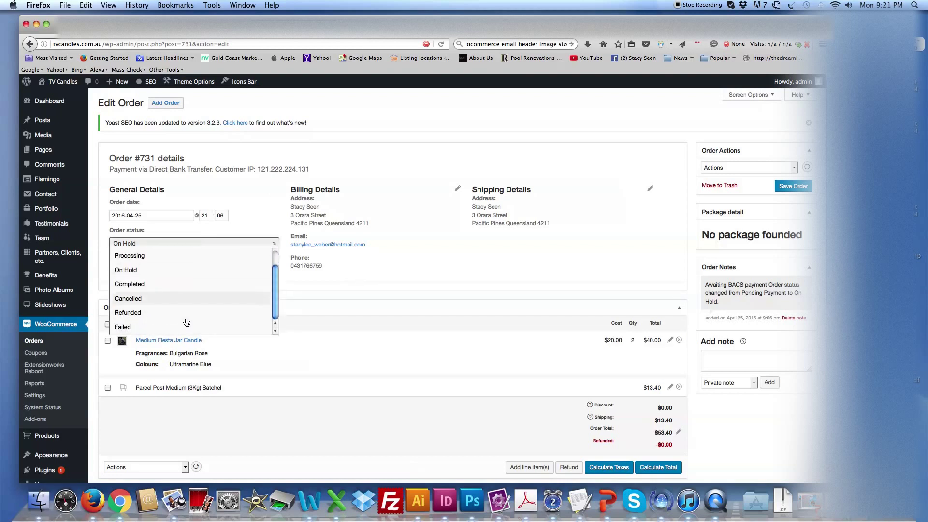
pyautogui.click(360, 286)
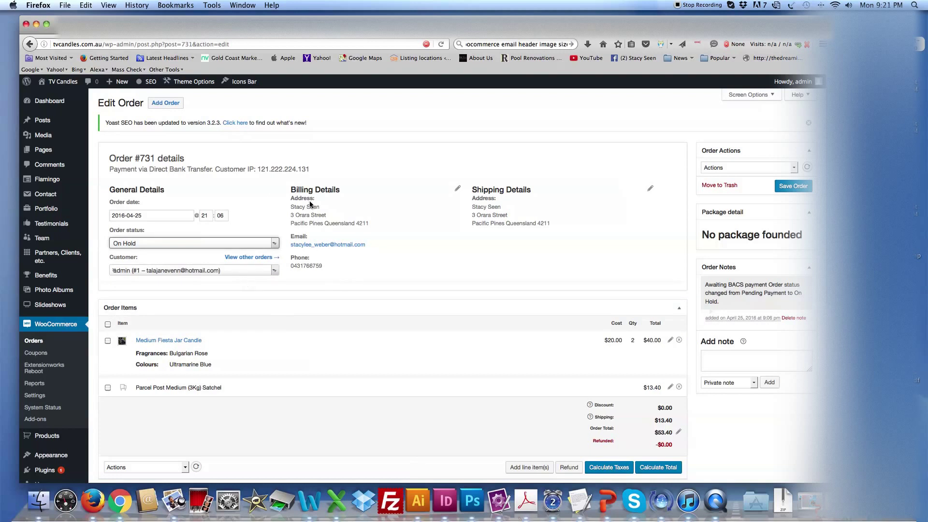
pyautogui.click(274, 272)
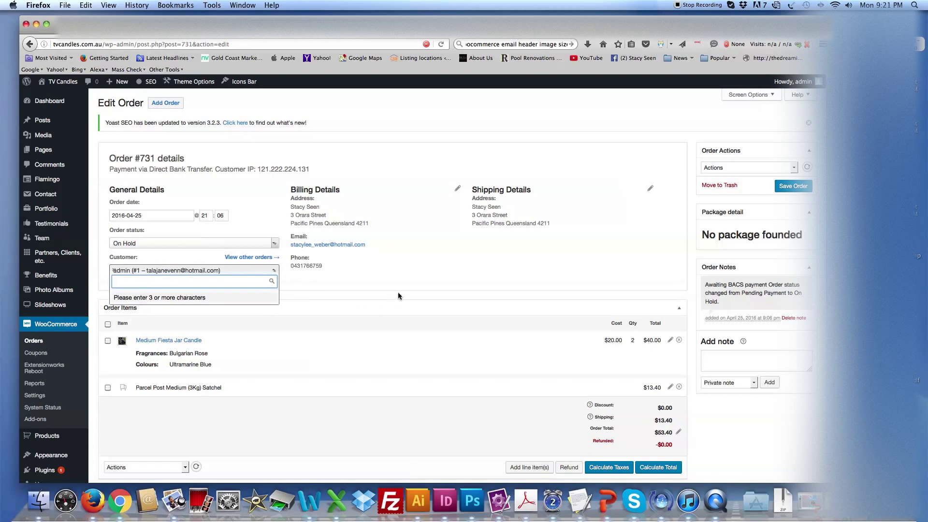
pyautogui.click(386, 283)
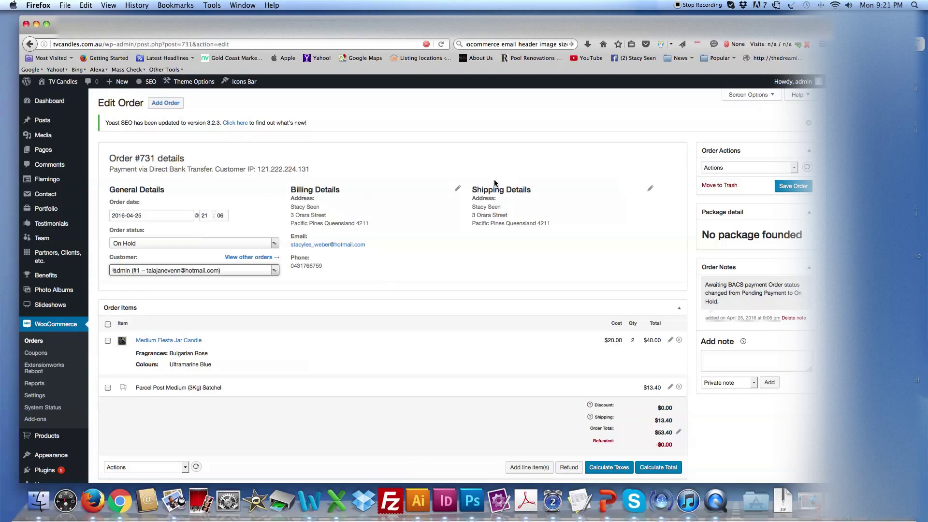
pyautogui.click(339, 32)
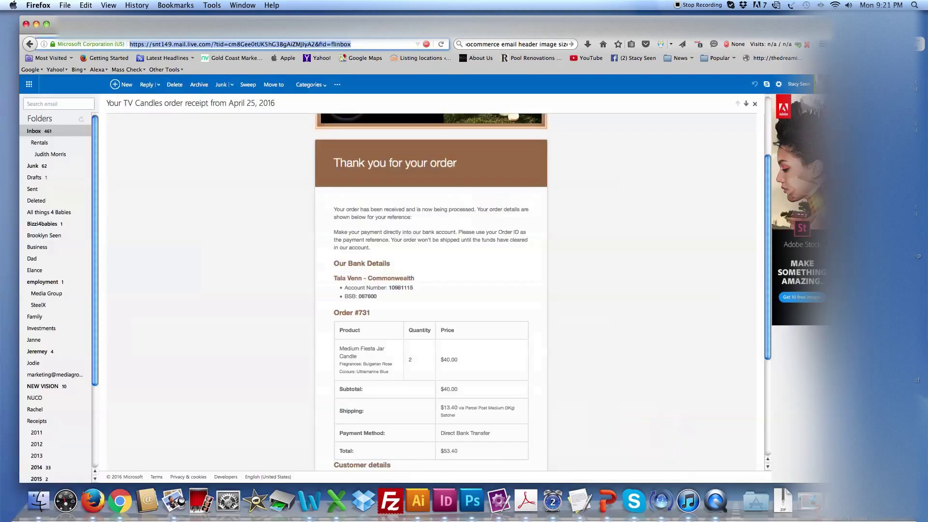
pyautogui.scroll(2, 252, 285)
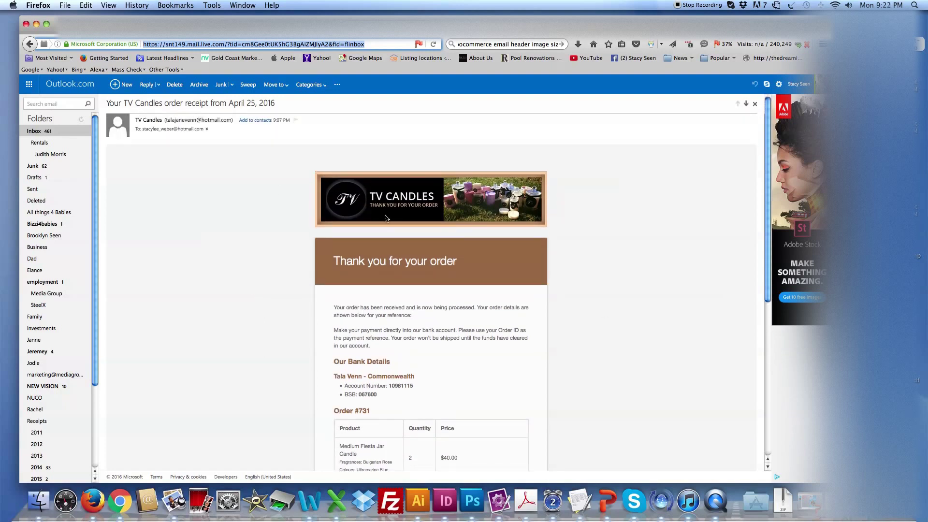
pyautogui.scroll(-3, 498, 329)
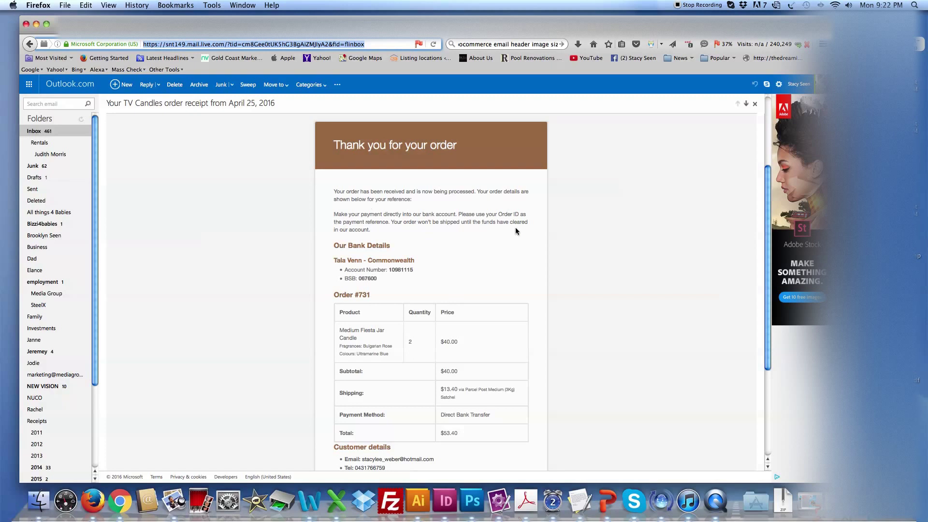
pyautogui.scroll(-2, 517, 231)
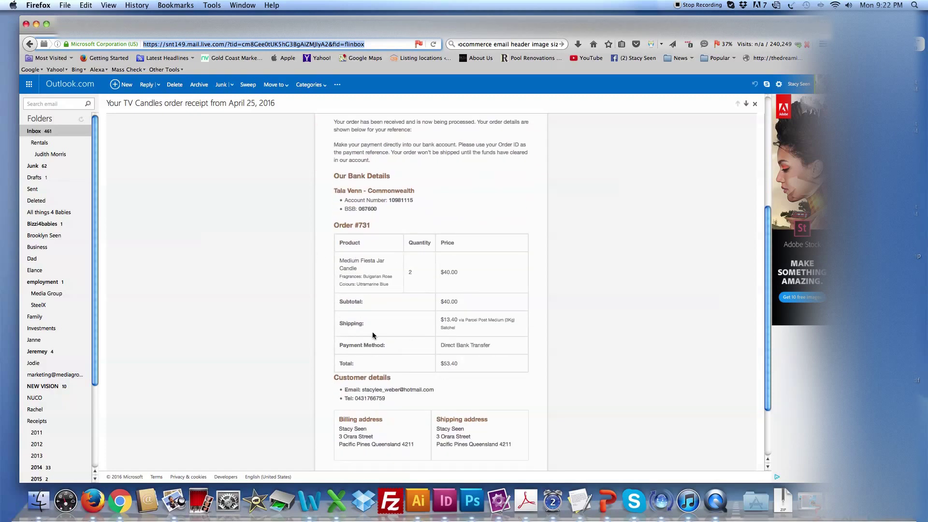
pyautogui.scroll(-2, 545, 398)
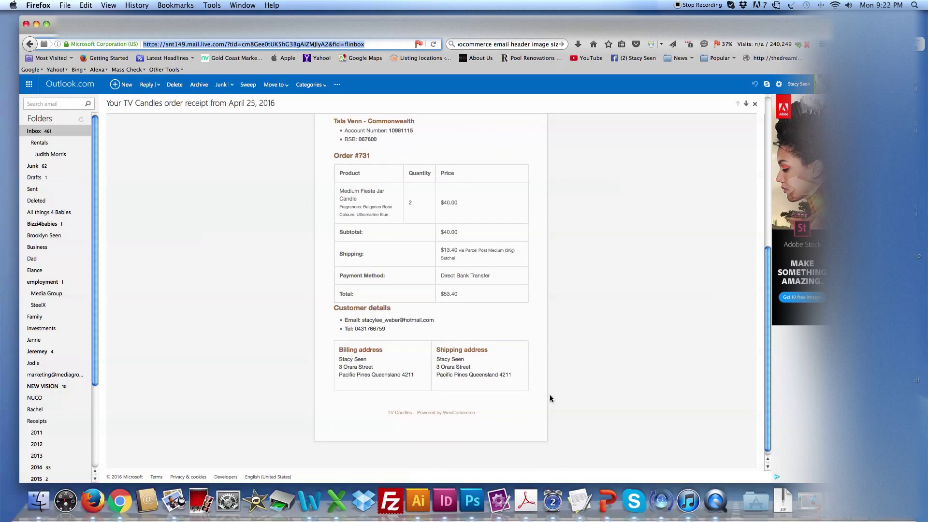
pyautogui.scroll(1, 363, 339)
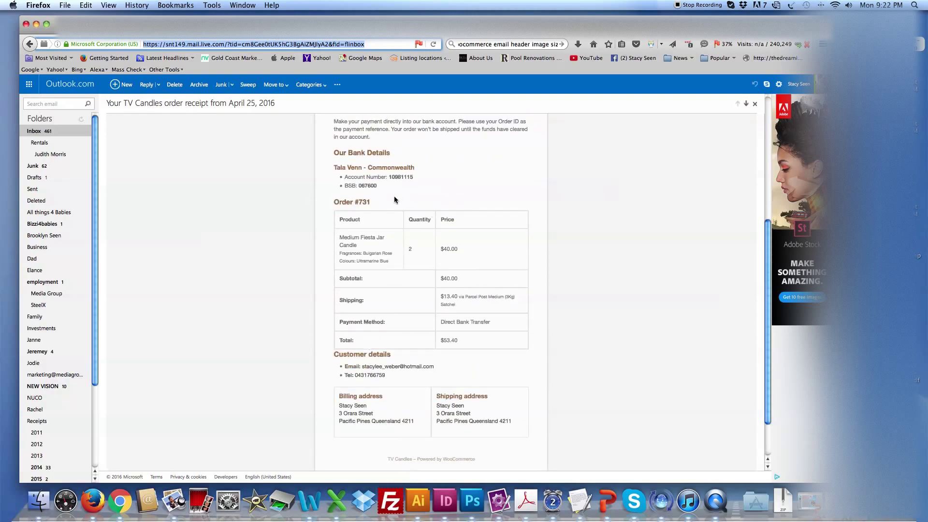
pyautogui.hotkey('ctrl', 'Tab')
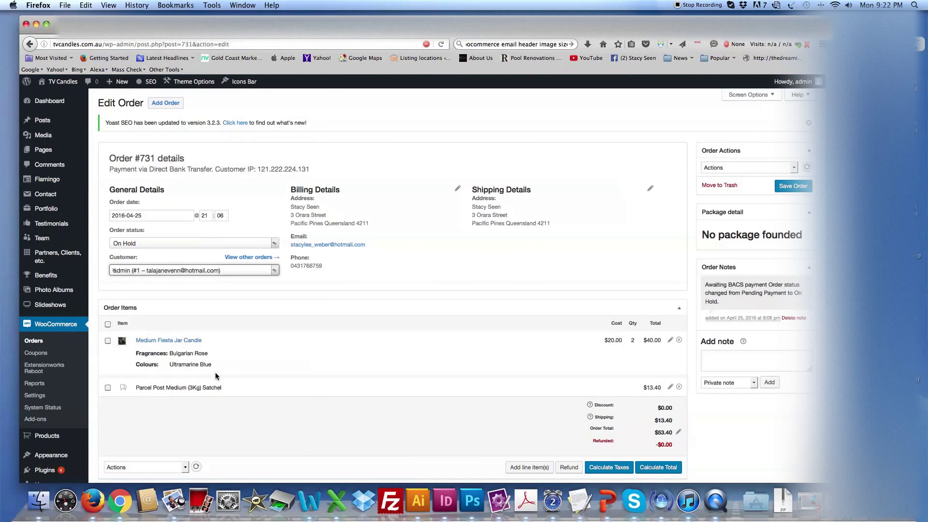
pyautogui.scroll(-3, 390, 440)
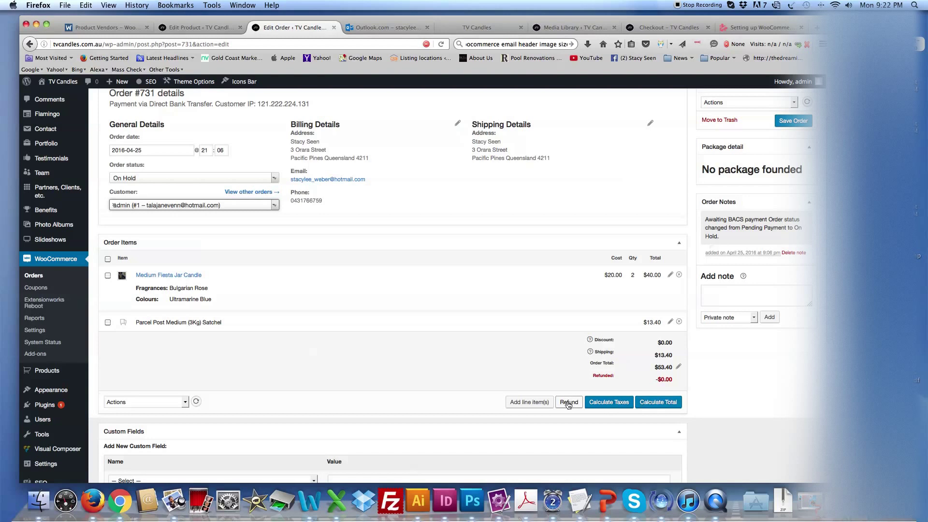
pyautogui.scroll(-2, 570, 405)
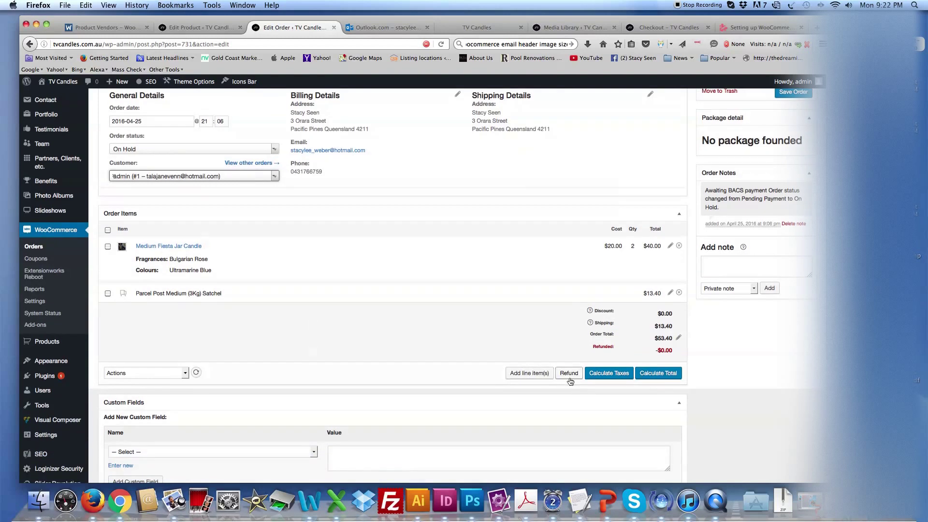
pyautogui.scroll(-10, 570, 382)
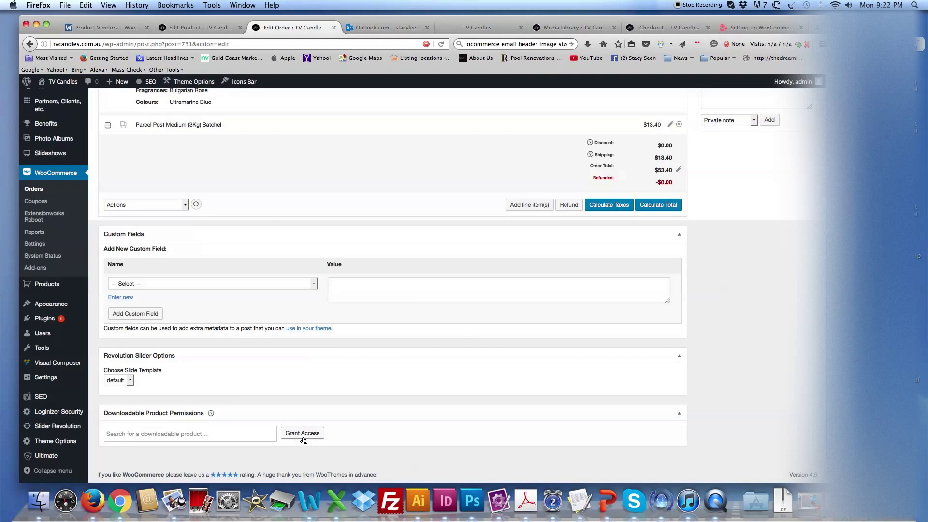
pyautogui.scroll(5, 230, 399)
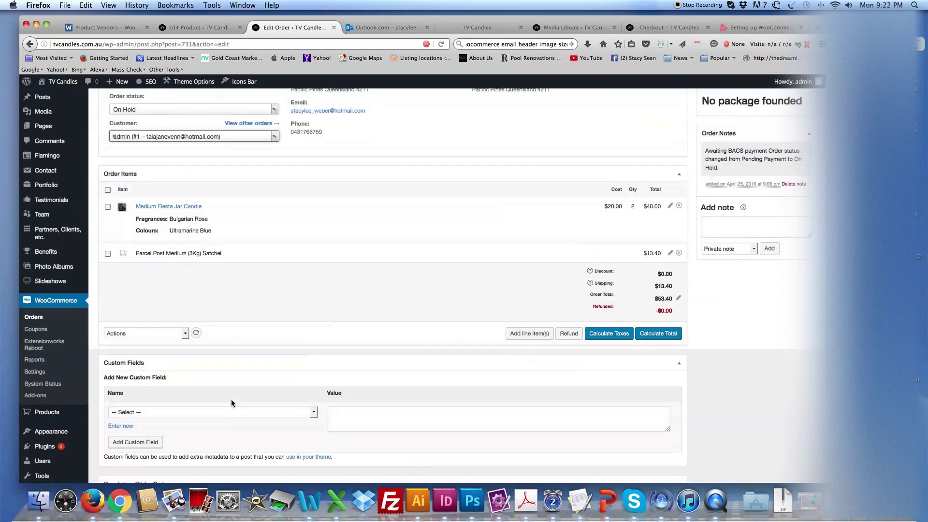
pyautogui.scroll(5, 231, 402)
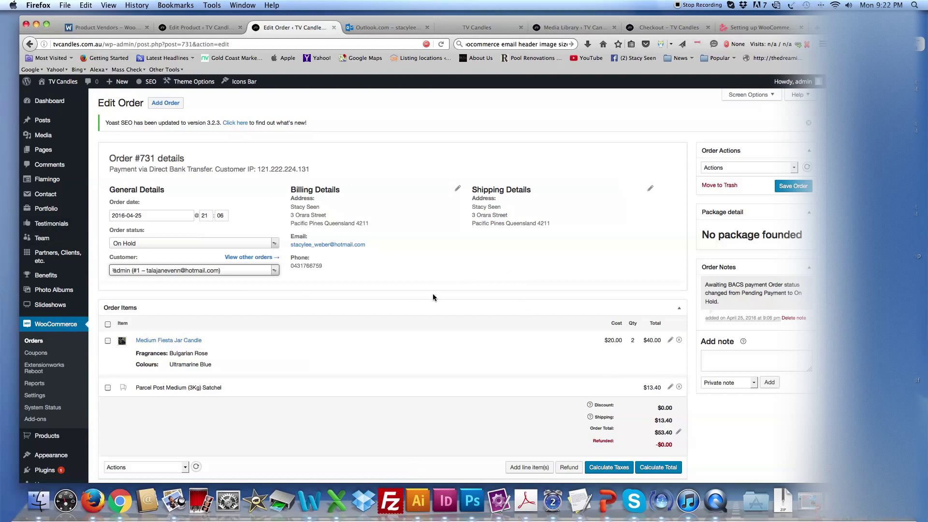
# Switch order #731 from On Hold to Pending Payment, save it, and go to WooCommerce Reports
pyautogui.click(274, 242)
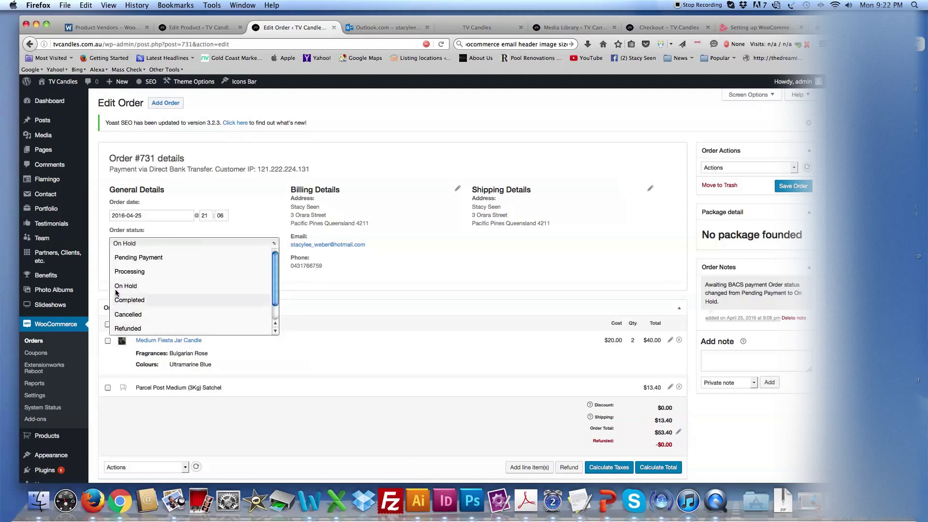
pyautogui.click(148, 259)
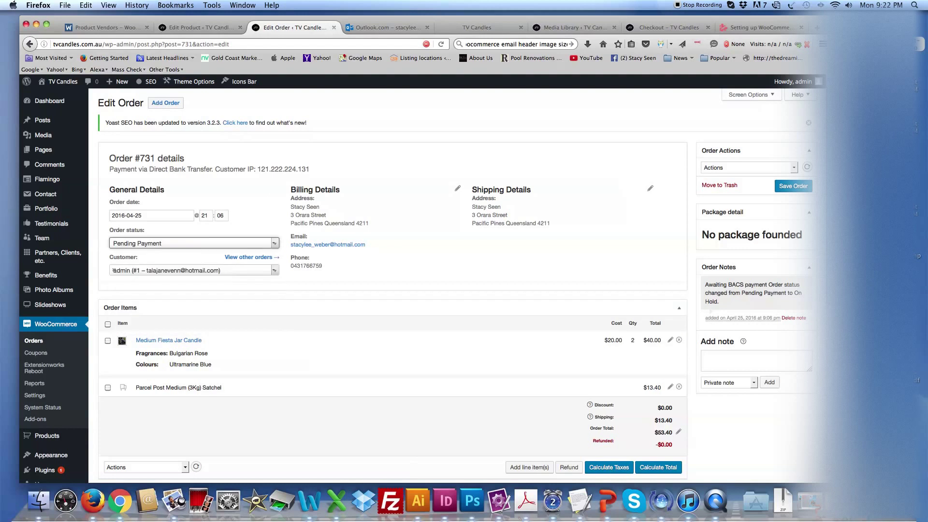
pyautogui.click(796, 187)
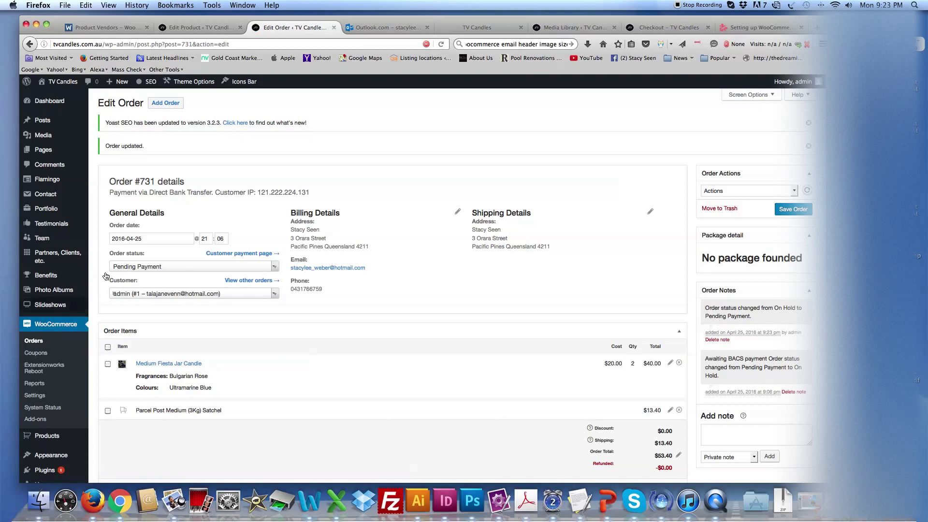
pyautogui.click(274, 267)
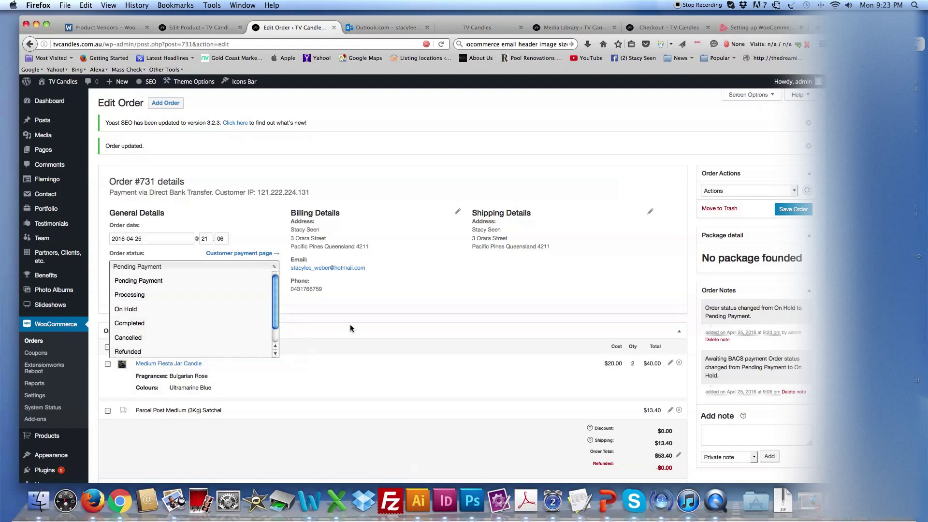
pyautogui.click(42, 386)
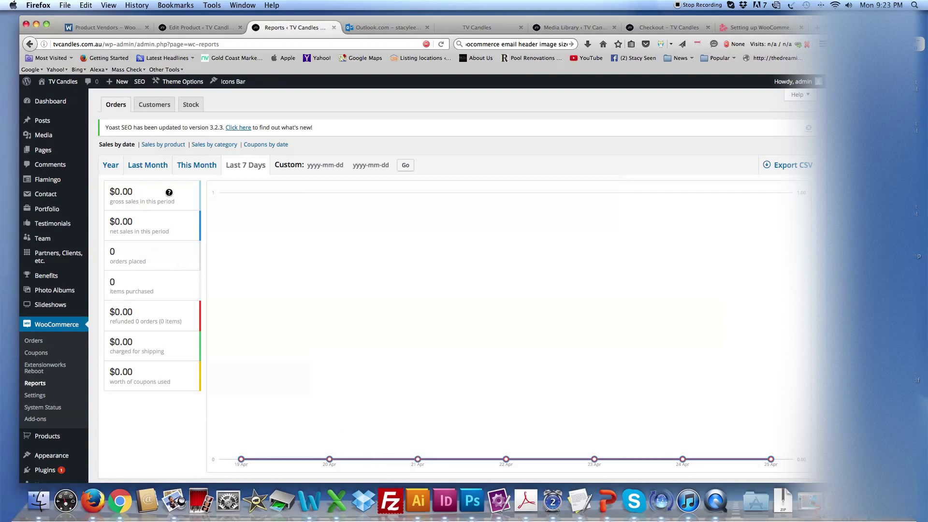
# View the sales report for This Month ($0.00 gross, 0 orders), then return to the orders list
pyautogui.click(211, 172)
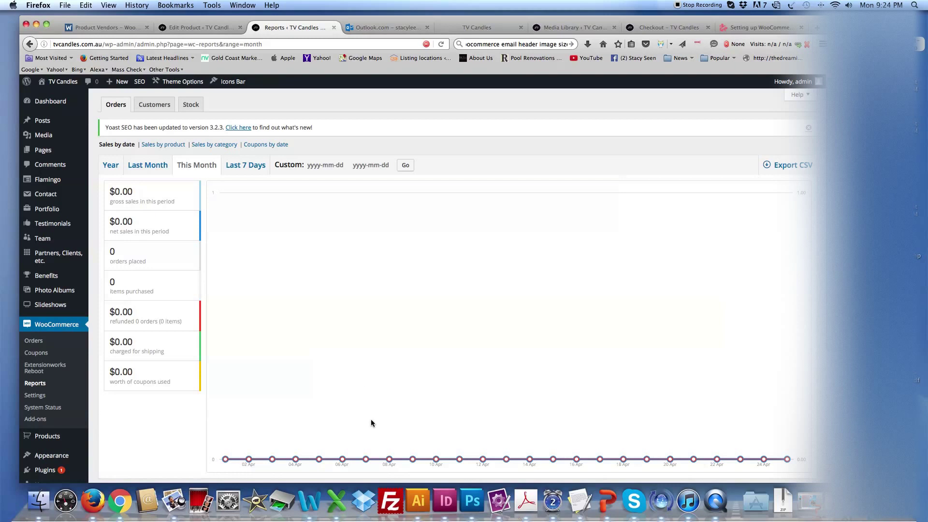
pyautogui.click(35, 341)
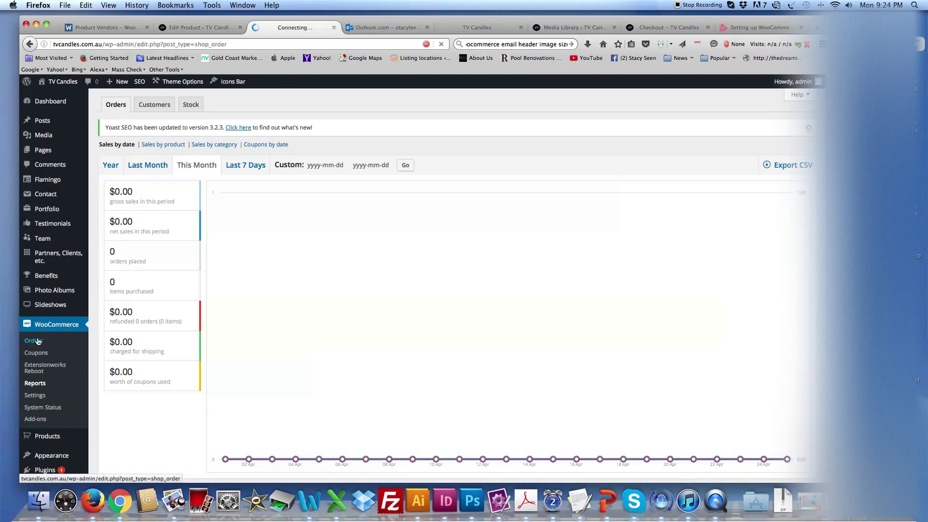